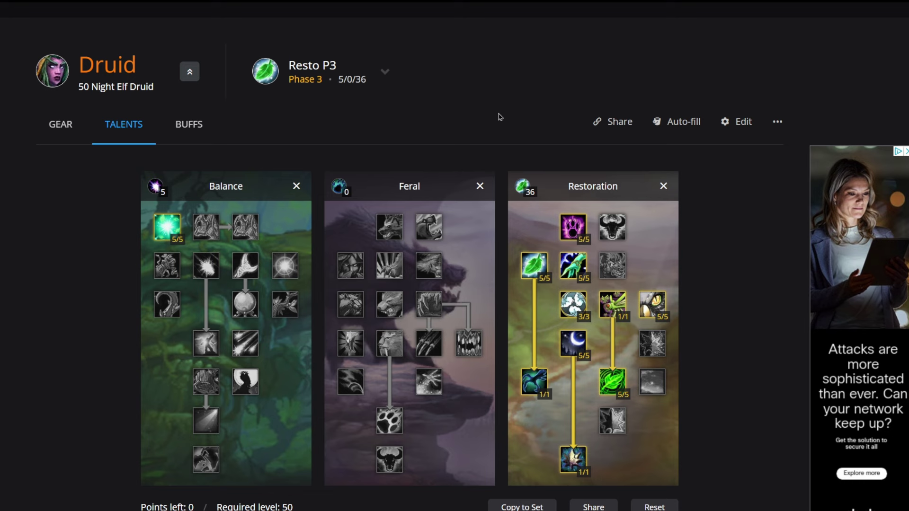
Review the Restoration talents, reading the descriptions of Improved Mark of the Wild, Improved Healing Touch and Improved Rejuvenation.
{"action": "mouse_move", "coordinate": [576, 232]}
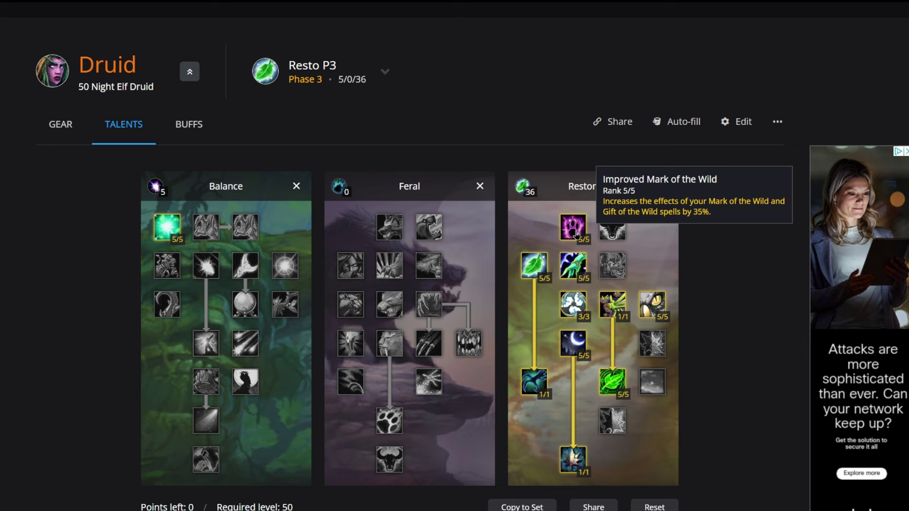
{"action": "scroll", "coordinate": [544, 224], "scroll_direction": "down", "scroll_amount": 1}
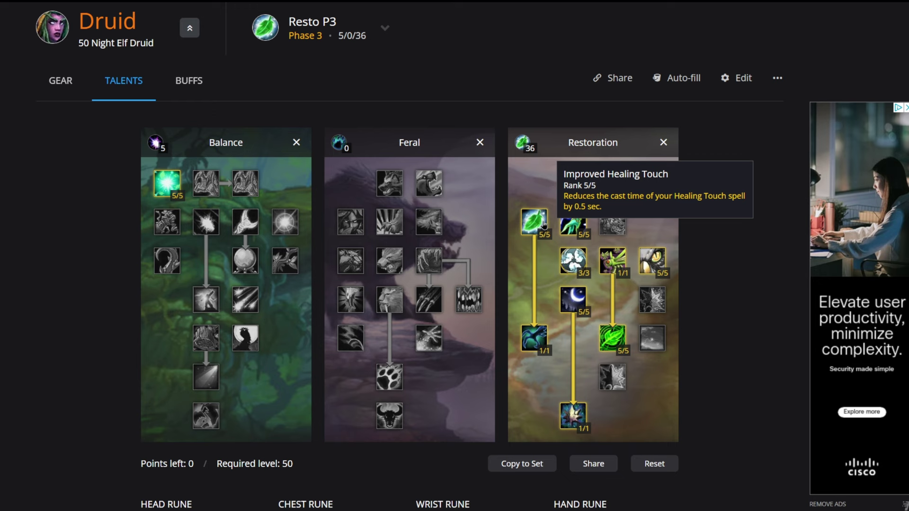
{"action": "scroll", "coordinate": [527, 389], "scroll_direction": "up", "scroll_amount": 1}
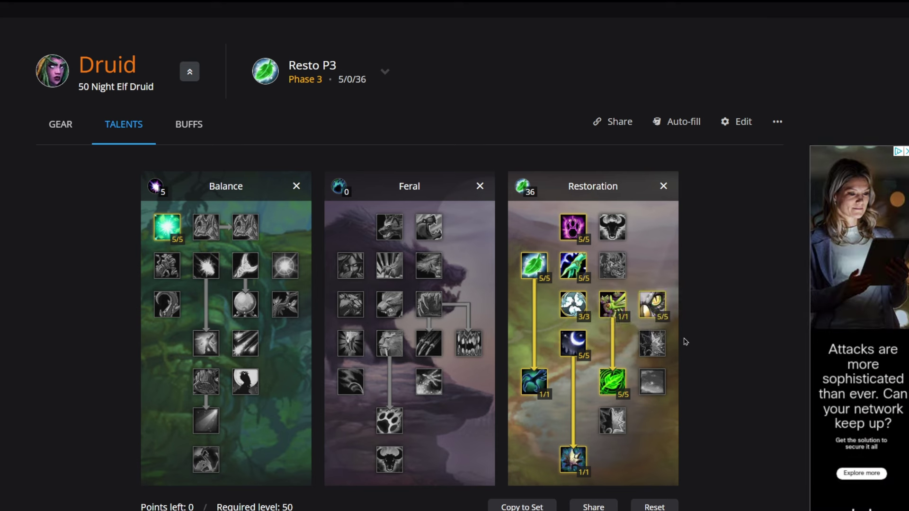
{"action": "mouse_move", "coordinate": [657, 341]}
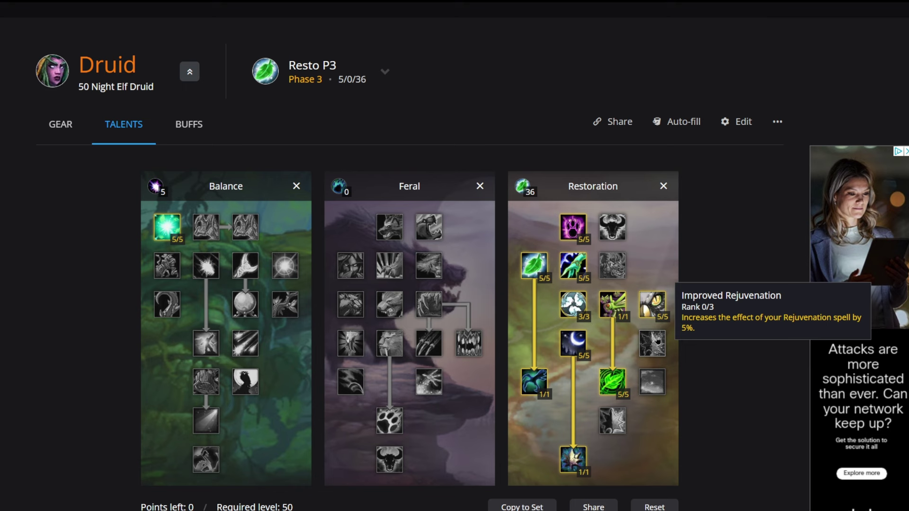
{"action": "mouse_move", "coordinate": [605, 430]}
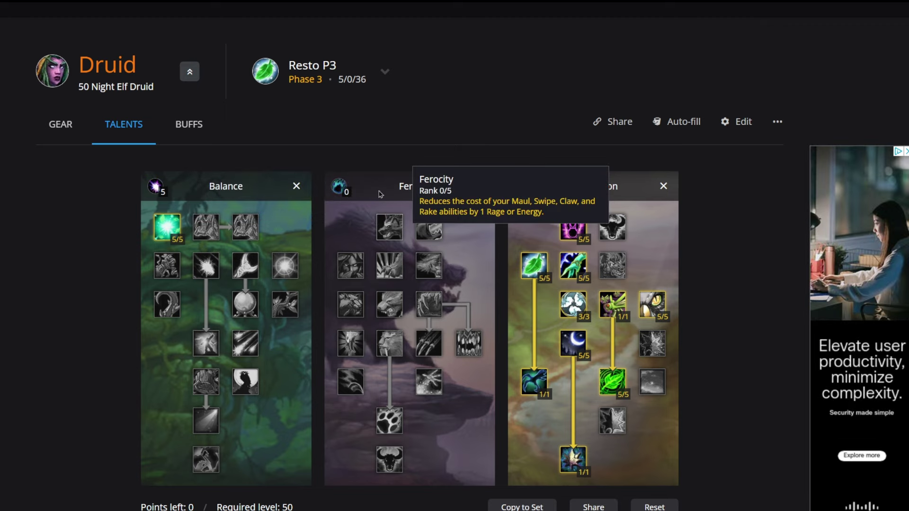
Open the head rune choices below the talent trees and select Improved Barkskin.
{"action": "scroll", "coordinate": [411, 215], "scroll_direction": "down", "scroll_amount": 7}
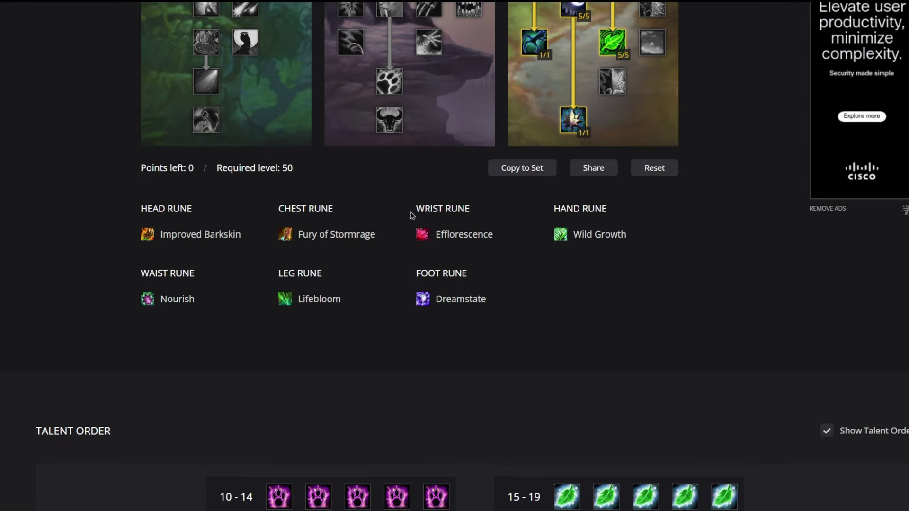
{"action": "scroll", "coordinate": [410, 215], "scroll_direction": "up", "scroll_amount": 2}
{"action": "left_click", "coordinate": [198, 313]}
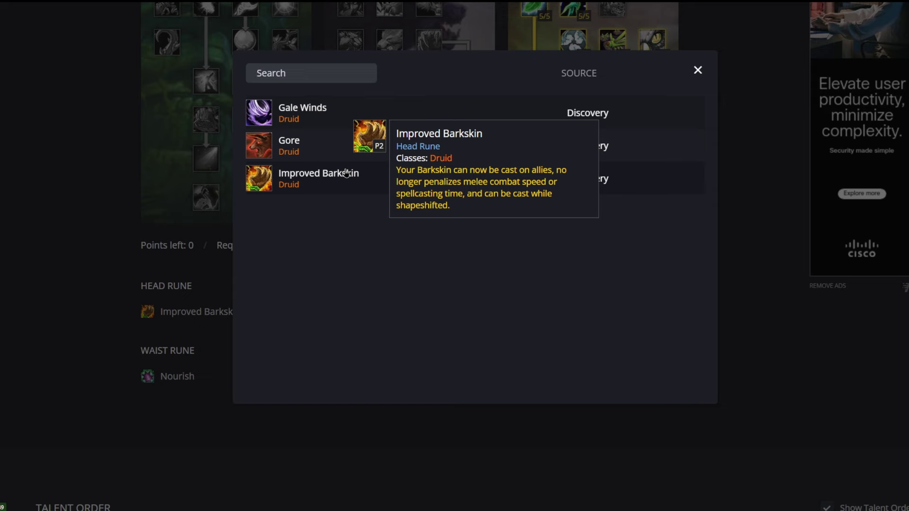
{"action": "left_click", "coordinate": [347, 173]}
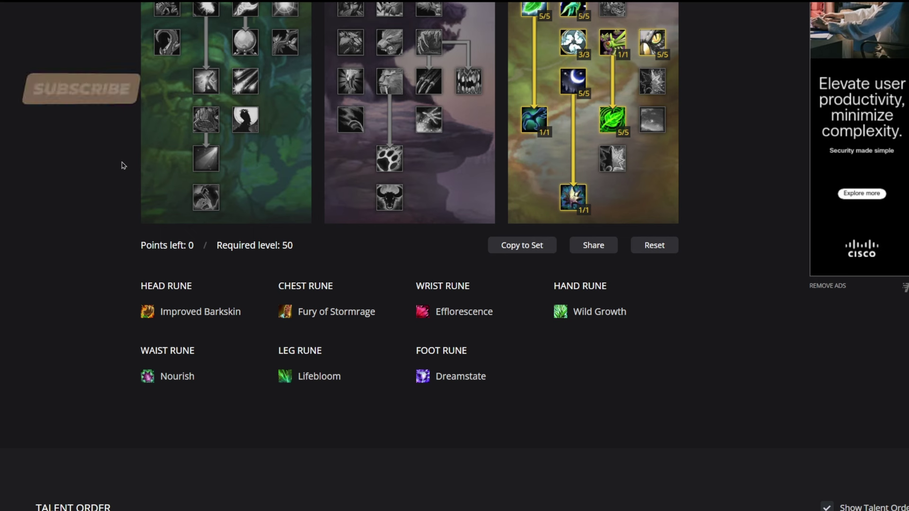
Open the chest rune choices, read the Fury of Stormrage description and select that rune.
{"action": "left_click", "coordinate": [354, 313]}
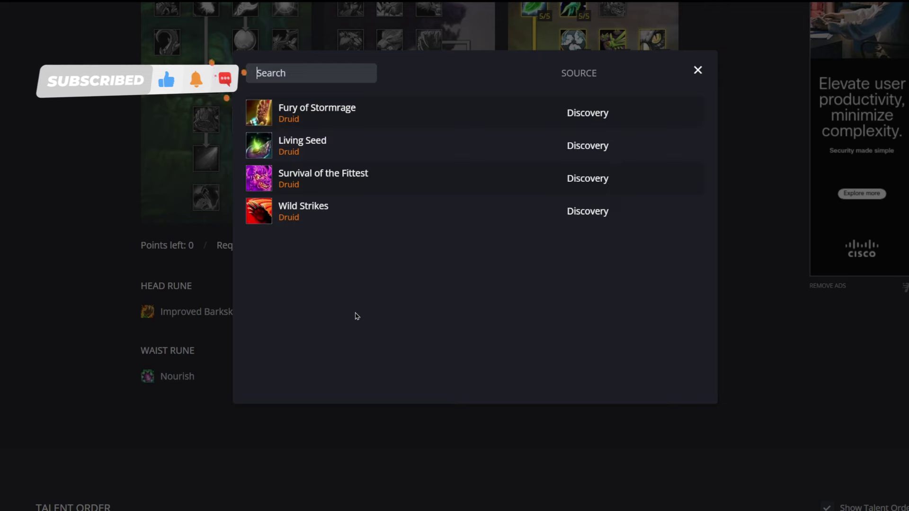
{"action": "mouse_move", "coordinate": [315, 118]}
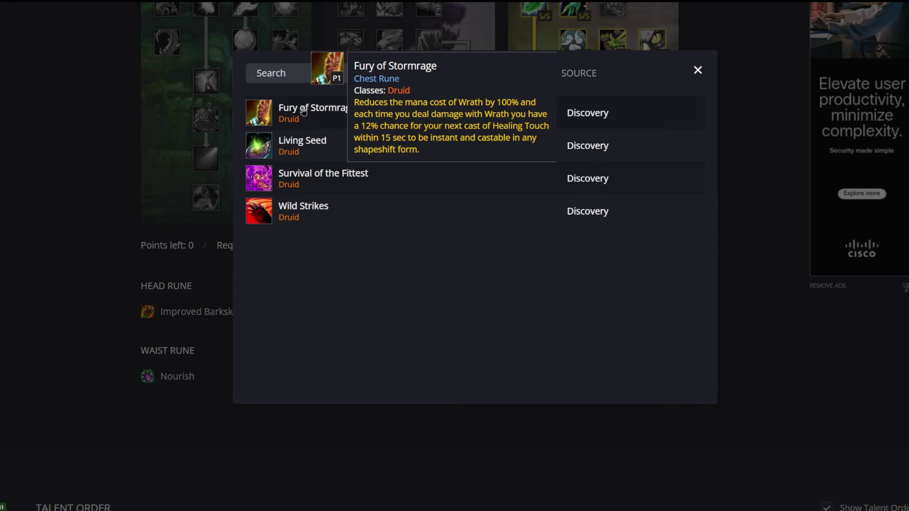
{"action": "left_click", "coordinate": [295, 119]}
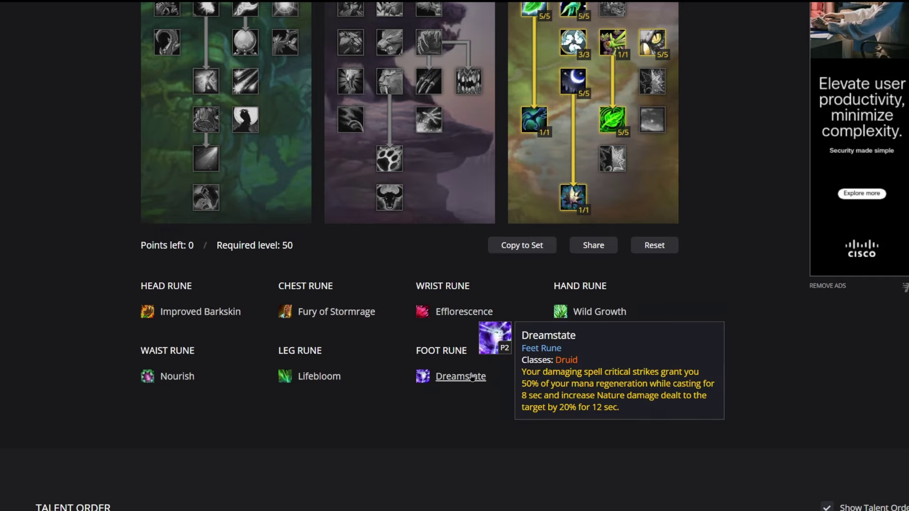
Review the wrist rune choices, close the list, and read the descriptions of the Swiftmend talent and the Efflorescence rune.
{"action": "left_click", "coordinate": [488, 374]}
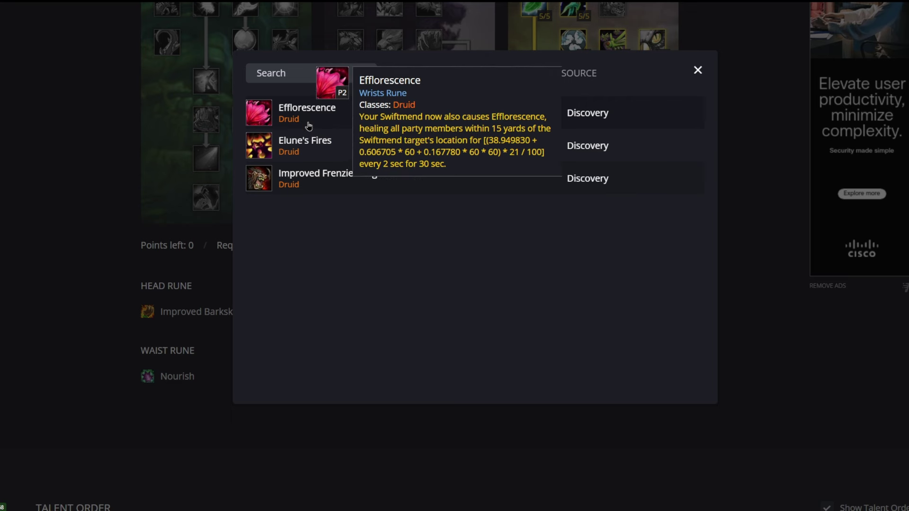
{"action": "left_click", "coordinate": [698, 71]}
{"action": "mouse_move", "coordinate": [574, 197]}
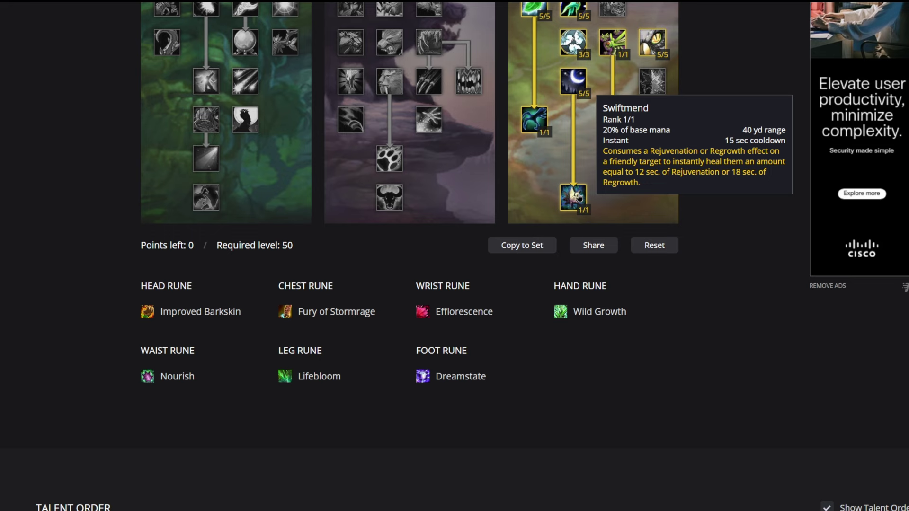
{"action": "mouse_move", "coordinate": [472, 318]}
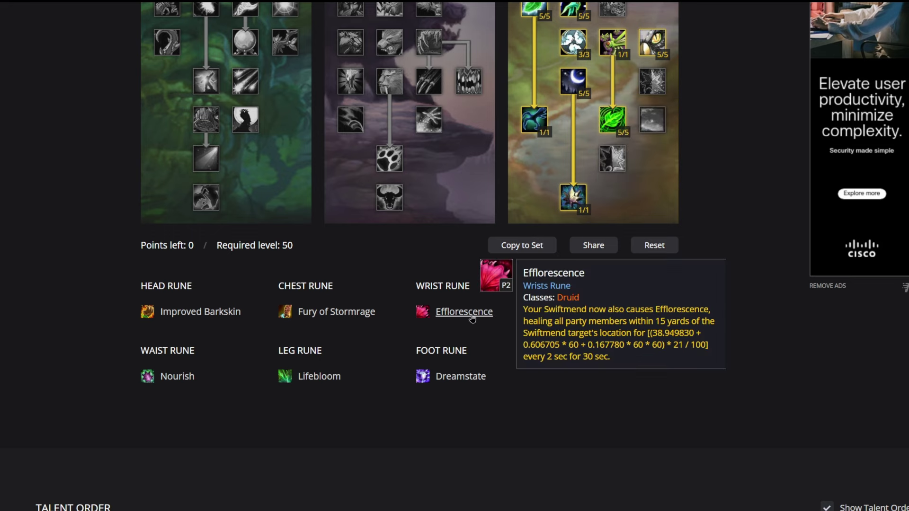
Review the hand rune choices and select Wild Growth as the hand rune.
{"action": "left_click", "coordinate": [574, 372]}
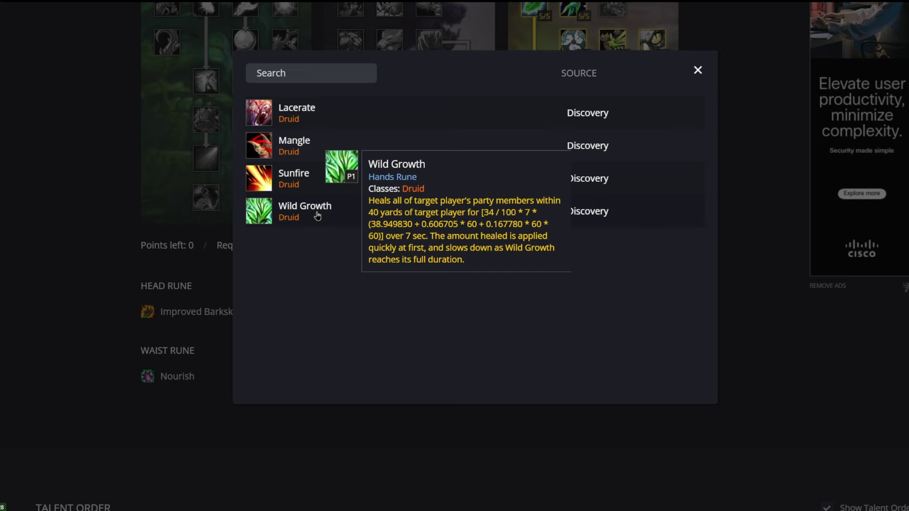
{"action": "left_click", "coordinate": [862, 416]}
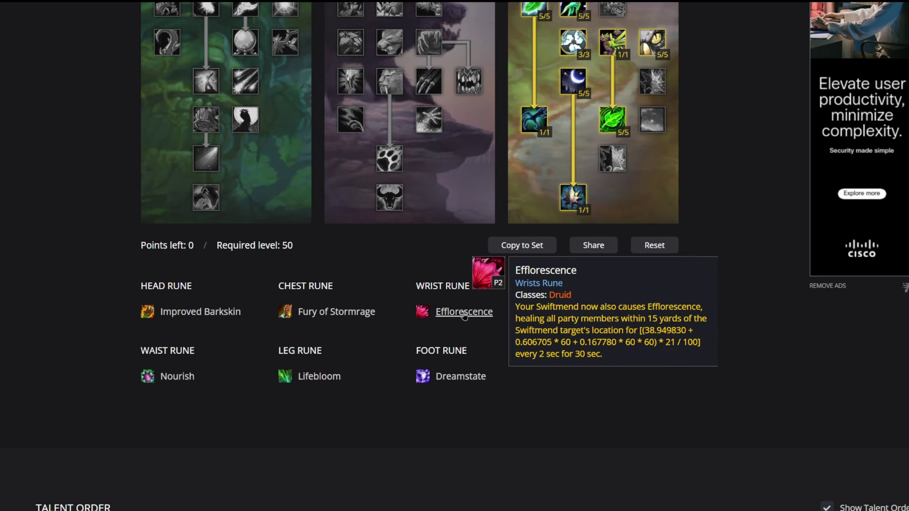
{"action": "left_click", "coordinate": [572, 317]}
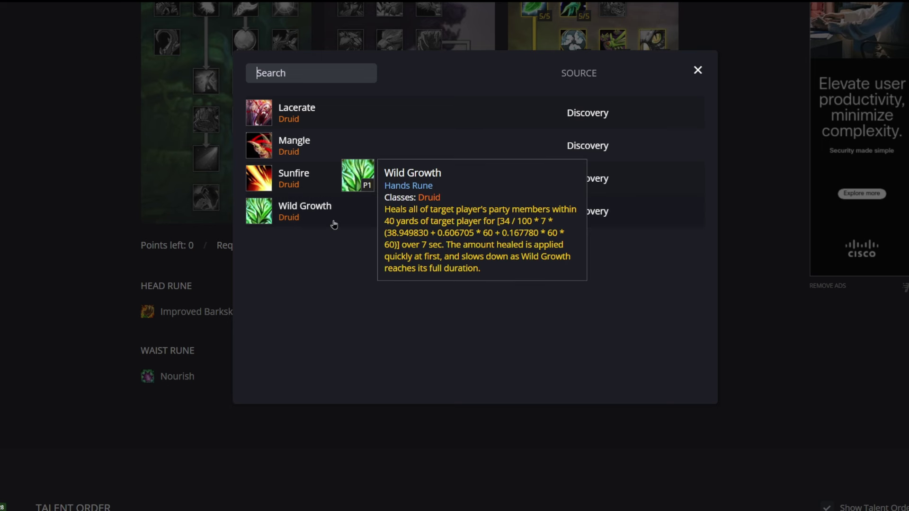
{"action": "left_click", "coordinate": [291, 208]}
Open the waist rune choices, read the Nourish description and select that rune.
{"action": "left_click", "coordinate": [169, 373]}
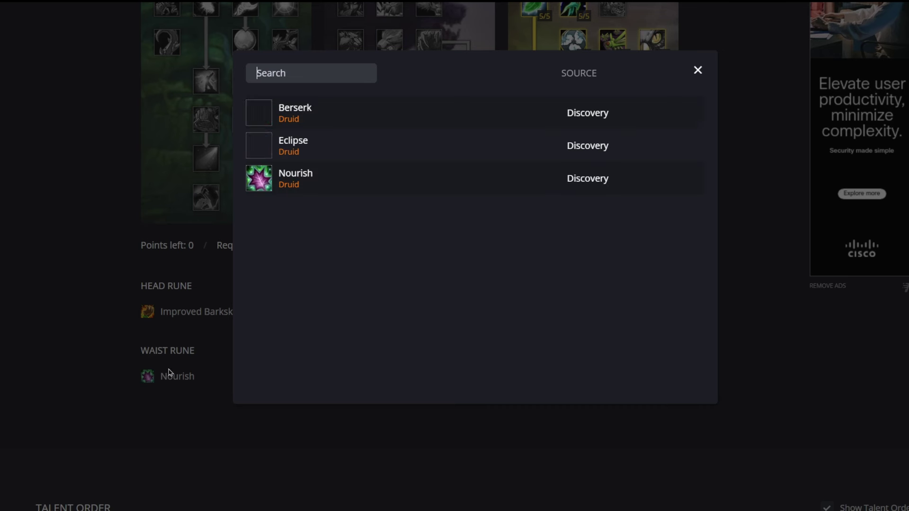
{"action": "mouse_move", "coordinate": [297, 175]}
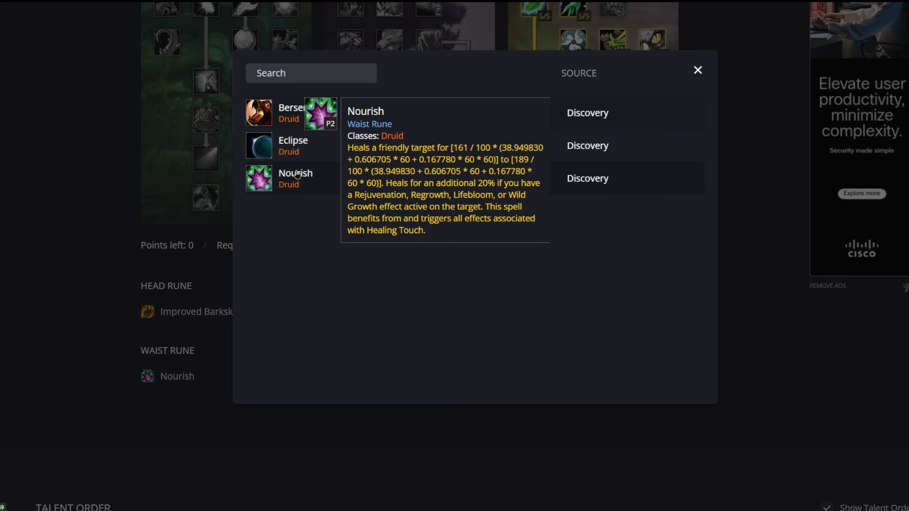
{"action": "left_click", "coordinate": [321, 175]}
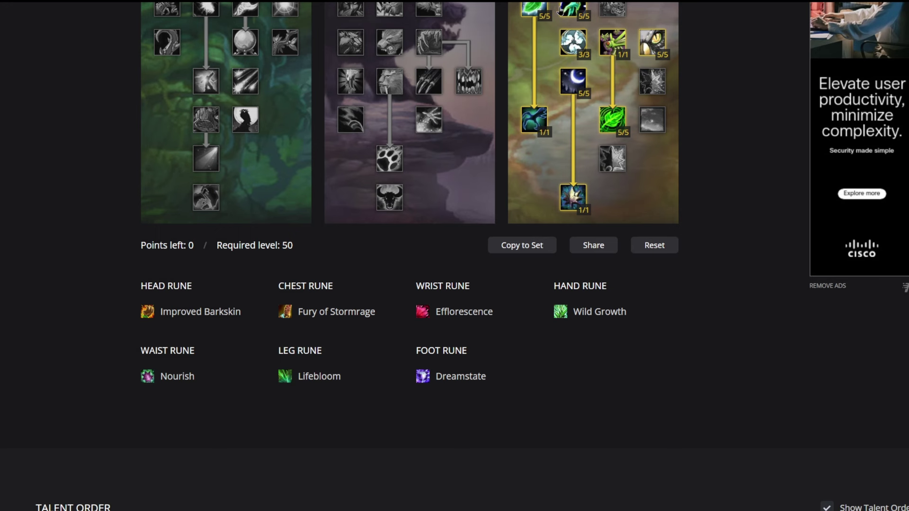
Read the Lifebloom description among the leg rune choices and close the list without changing the rune.
{"action": "scroll", "coordinate": [542, 231], "scroll_direction": "up", "scroll_amount": 5}
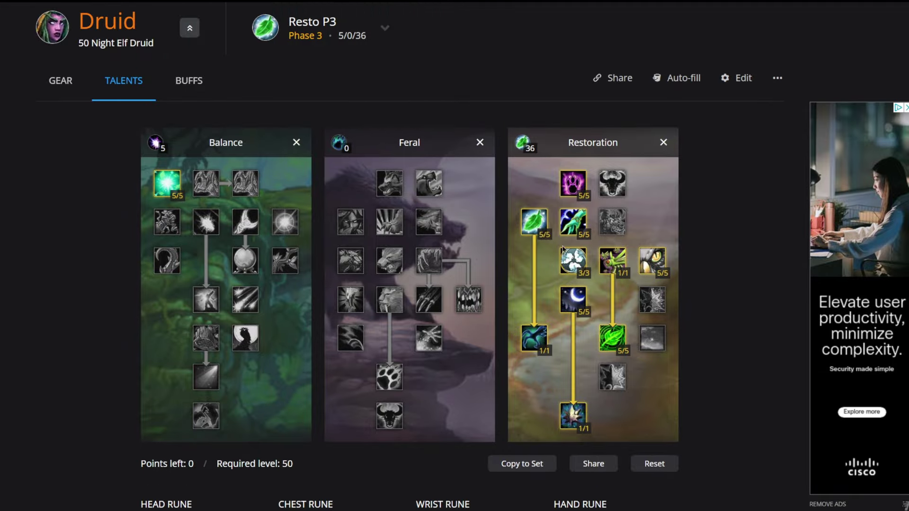
{"action": "scroll", "coordinate": [542, 231], "scroll_direction": "down", "scroll_amount": 5}
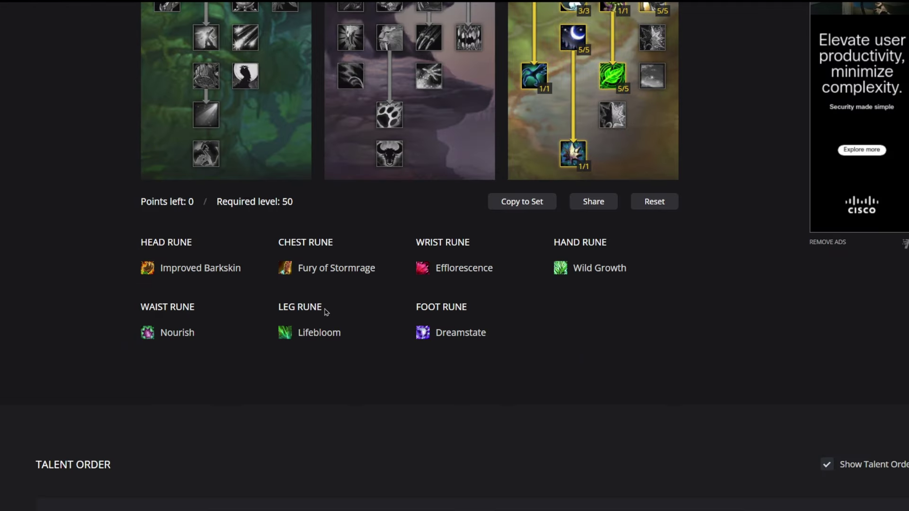
{"action": "left_click", "coordinate": [178, 333]}
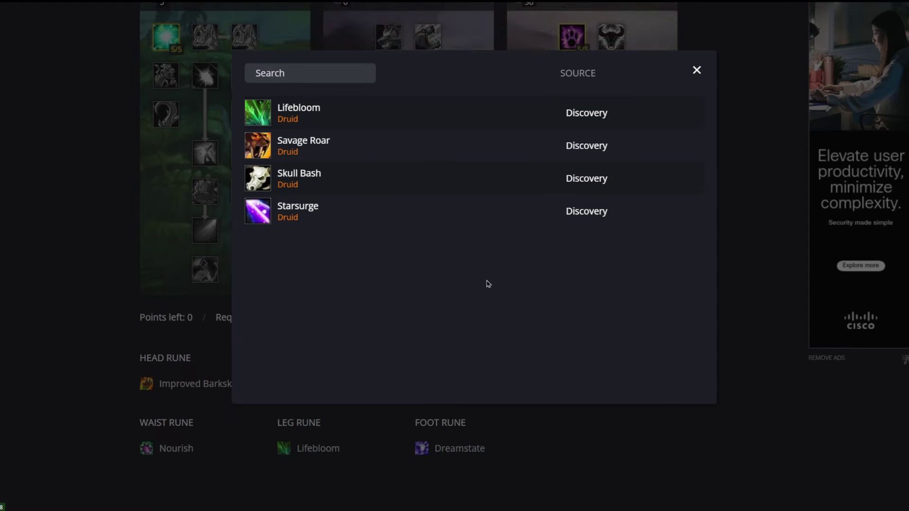
{"action": "mouse_move", "coordinate": [305, 119]}
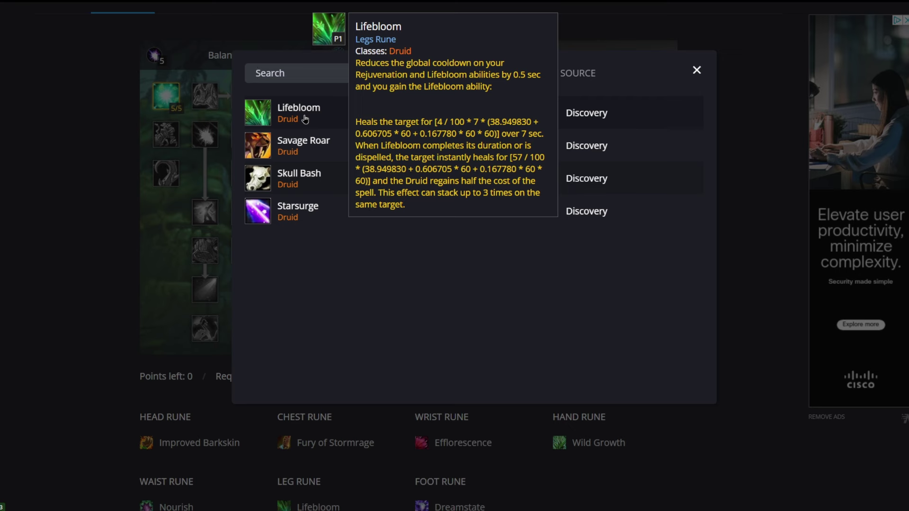
{"action": "left_click", "coordinate": [97, 247]}
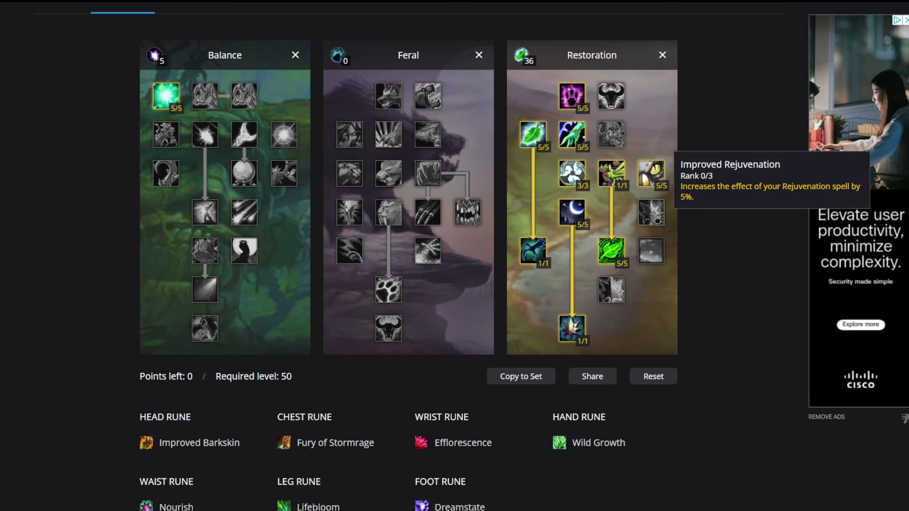
Examine the Lifebloom and Nourish runes alongside the Improved Healing Touch talent in the Restoration tree.
{"action": "scroll", "coordinate": [657, 218], "scroll_direction": "down", "scroll_amount": 2}
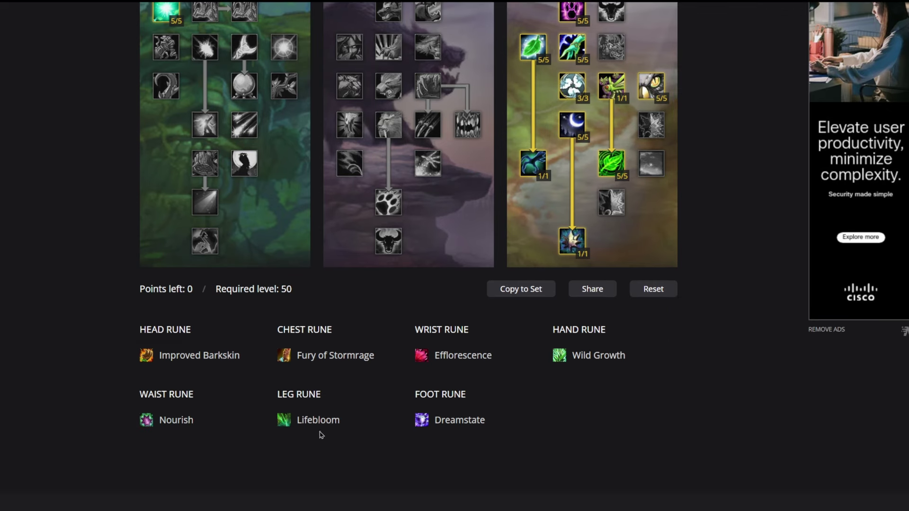
{"action": "mouse_move", "coordinate": [324, 429]}
{"action": "mouse_move", "coordinate": [173, 420]}
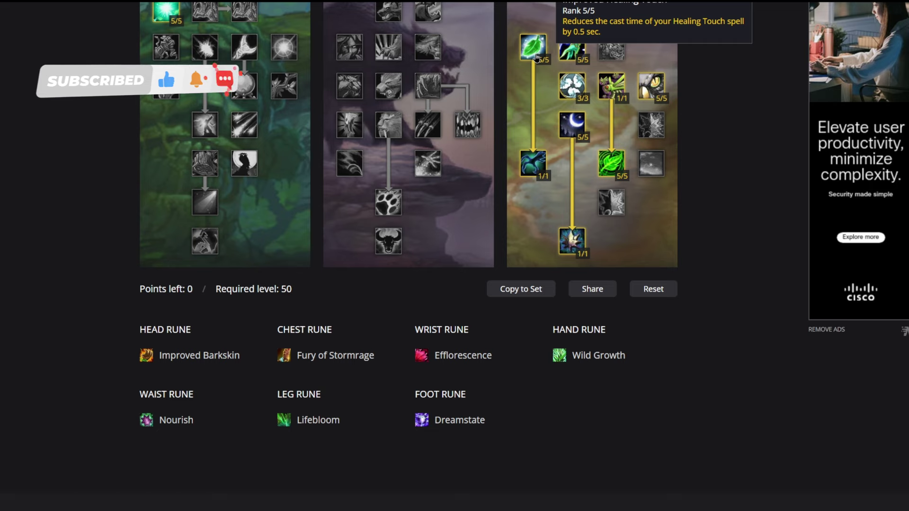
{"action": "scroll", "coordinate": [554, 271], "scroll_direction": "up", "scroll_amount": 5}
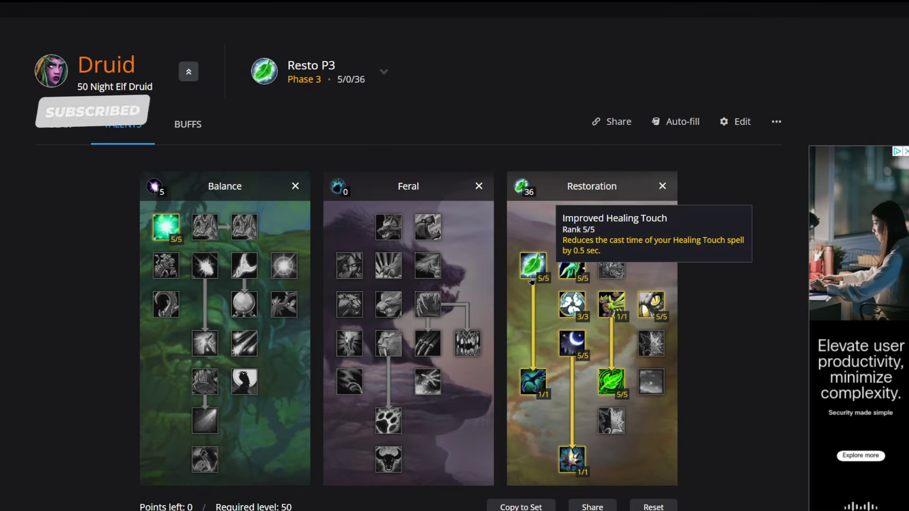
{"action": "scroll", "coordinate": [308, 308], "scroll_direction": "down", "scroll_amount": 5}
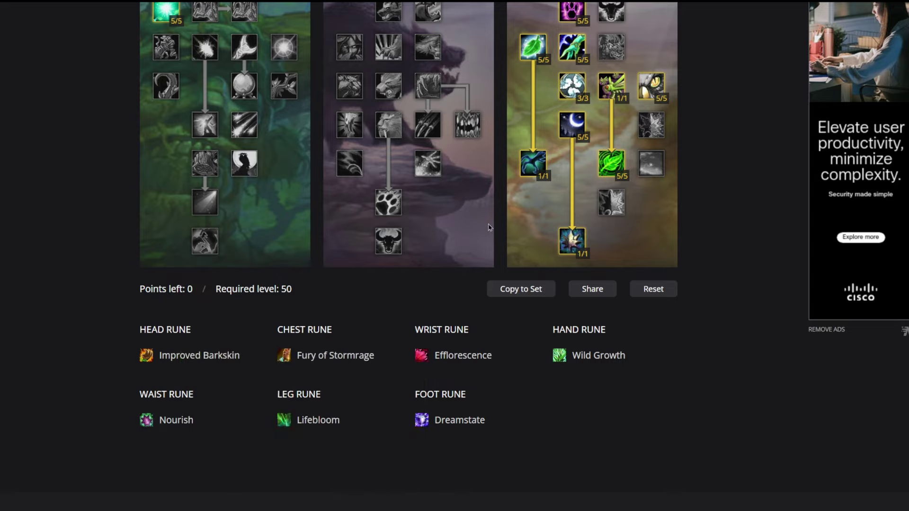
{"action": "scroll", "coordinate": [332, 307], "scroll_direction": "up", "scroll_amount": 3}
{"action": "mouse_move", "coordinate": [528, 187]}
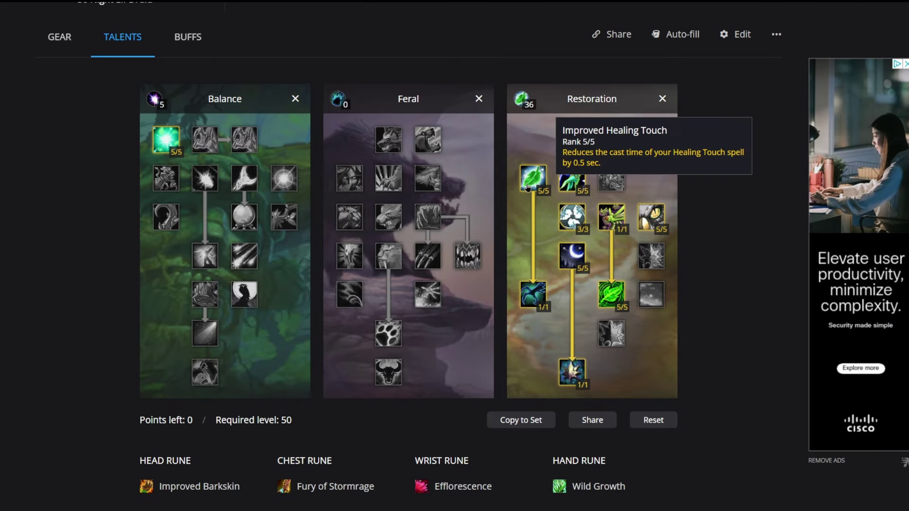
{"action": "scroll", "coordinate": [450, 374], "scroll_direction": "down", "scroll_amount": 4}
Switch to the Group healing notes in Notepad and highlight the Swiftmend combo line, the 3x lifebloom line and "Nourish if target has a HOT".
{"action": "left_click", "coordinate": [455, 376]}
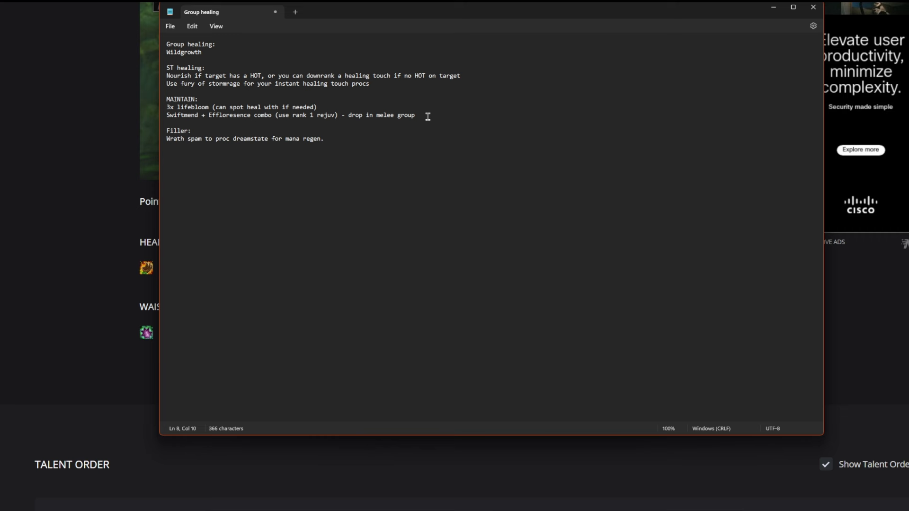
{"action": "left_click_drag", "start_coordinate": [428, 115], "coordinate": [160, 120]}
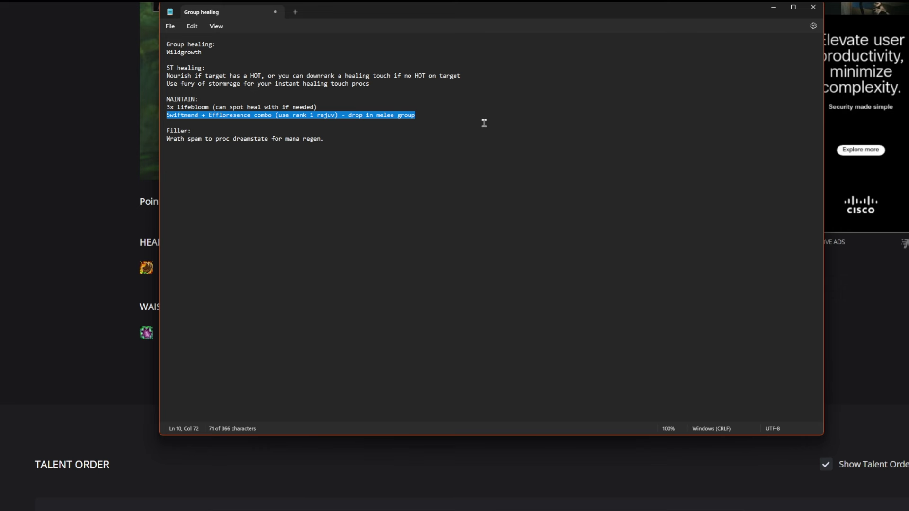
{"action": "mouse_move", "coordinate": [356, 106]}
{"action": "left_mouse_down"}
{"action": "mouse_move", "coordinate": [302, 117]}
{"action": "mouse_move", "coordinate": [163, 109]}
{"action": "left_mouse_up"}
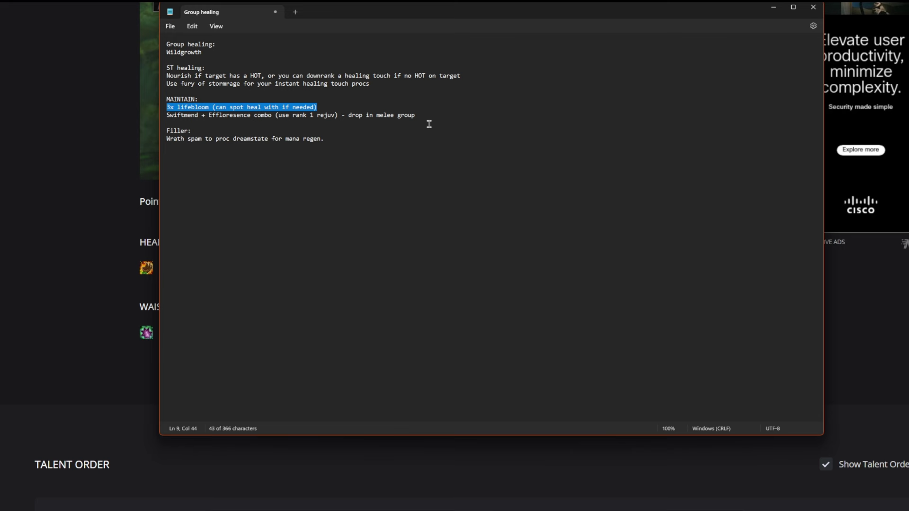
{"action": "left_click", "coordinate": [337, 93]}
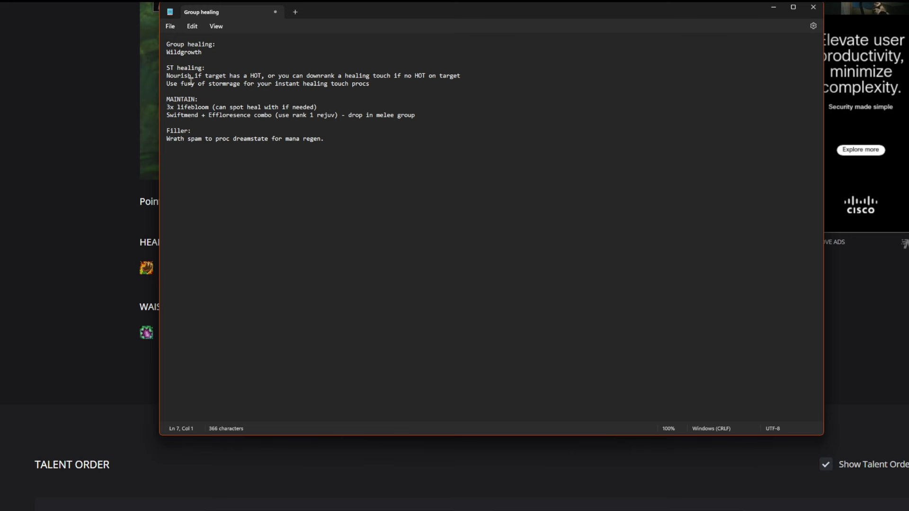
{"action": "left_click_drag", "start_coordinate": [167, 75], "coordinate": [263, 79]}
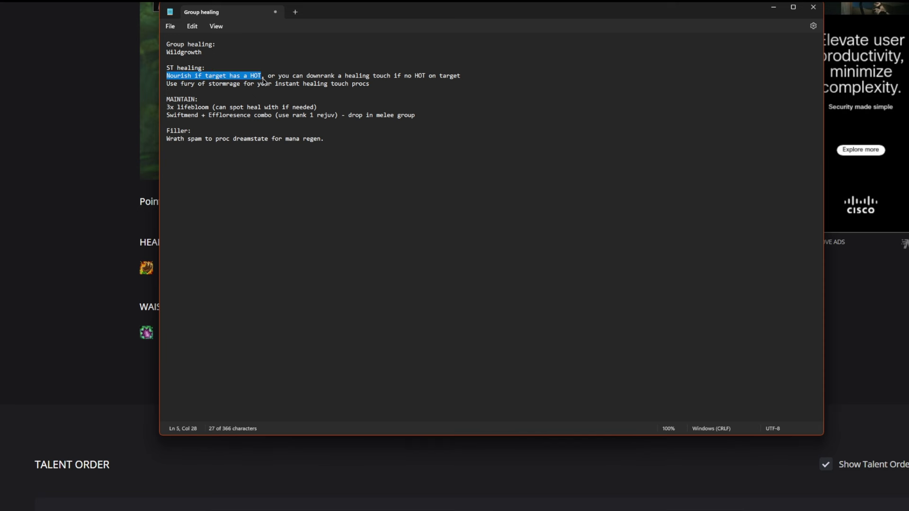
Highlight "or you can downrank a healing touch if no HOT on target" and the "Barksin tank" line in the notes.
{"action": "left_click", "coordinate": [264, 76]}
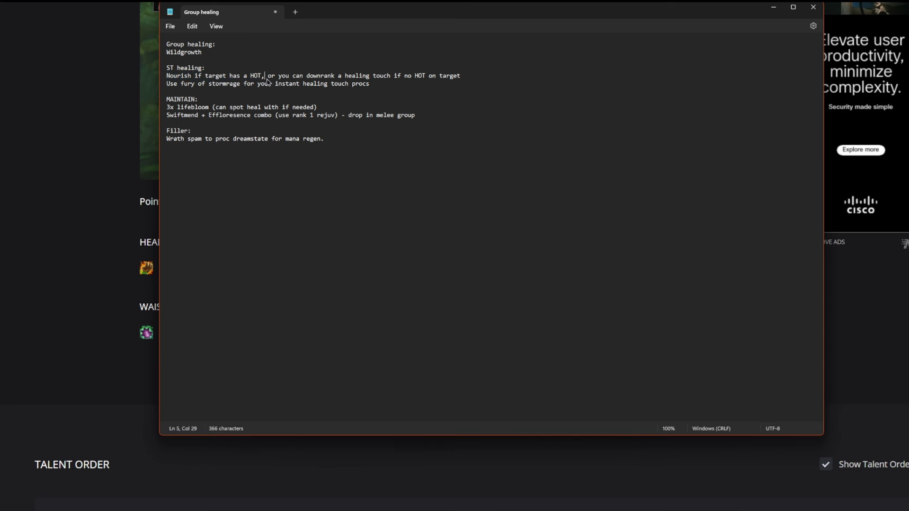
{"action": "left_click_drag", "start_coordinate": [264, 77], "coordinate": [482, 81]}
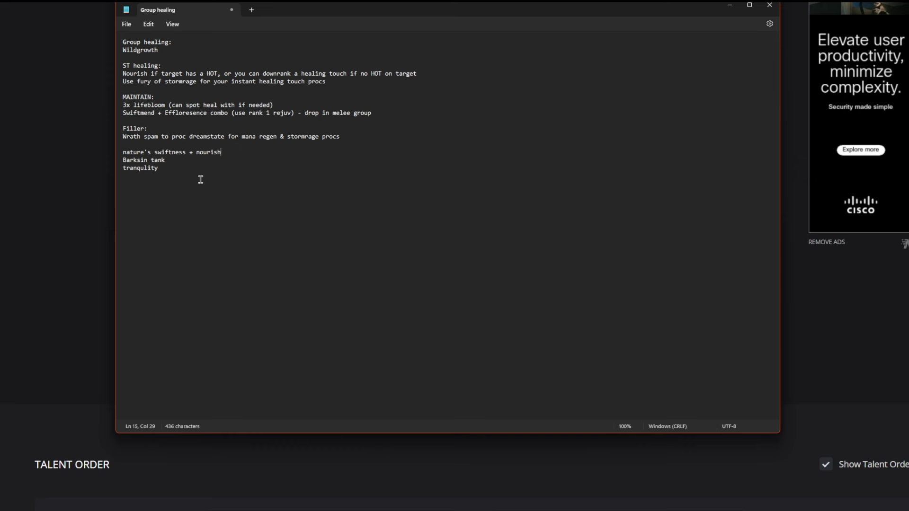
{"action": "left_click_drag", "start_coordinate": [167, 161], "coordinate": [124, 162]}
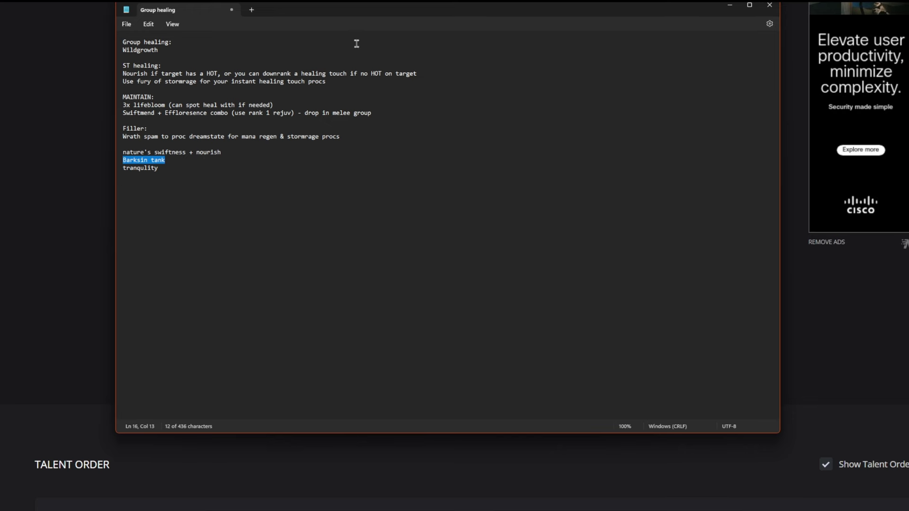
Move the notes window aside to read the Nature's Swiftness talent description, then bring the notes back over the talent trees.
{"action": "left_click_drag", "start_coordinate": [384, 11], "coordinate": [407, 132]}
{"action": "mouse_move", "coordinate": [535, 82]}
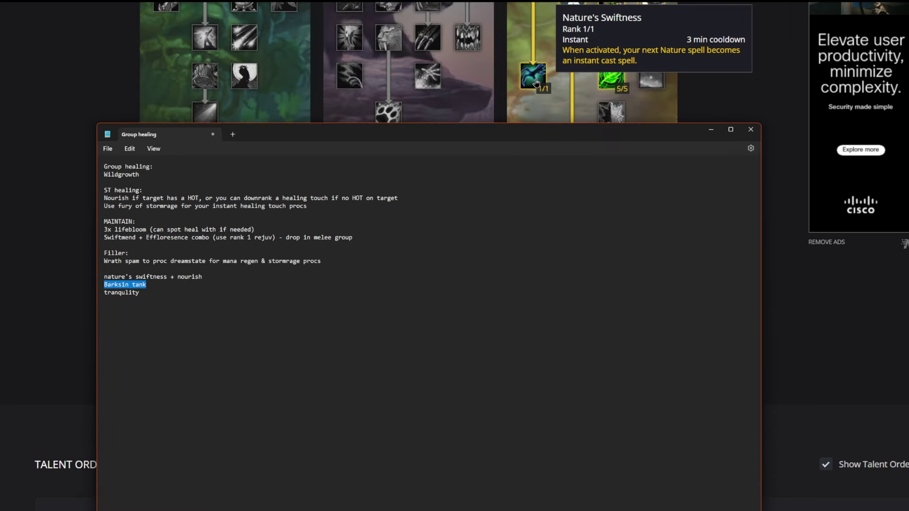
{"action": "left_click_drag", "start_coordinate": [467, 136], "coordinate": [463, 47]}
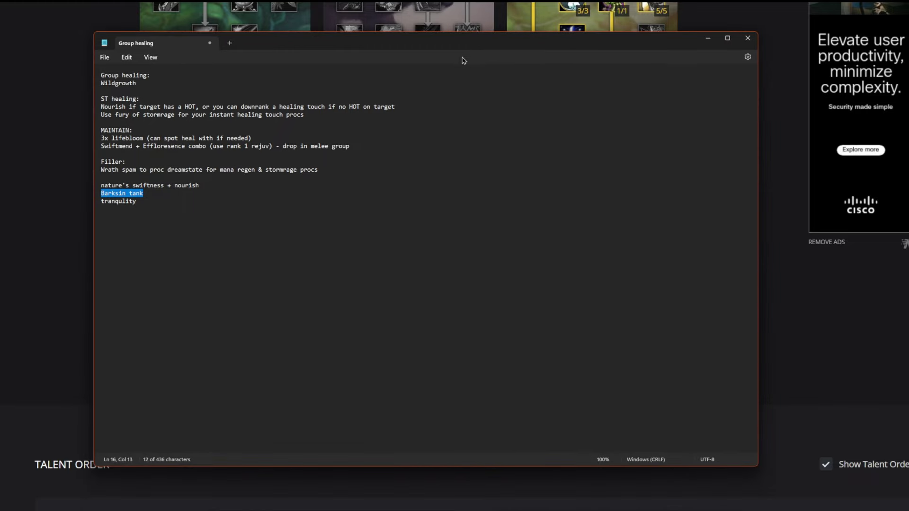
Highlight the "tranqulity" line in the cooldown notes, then clear the selection.
{"action": "left_click", "coordinate": [267, 184]}
{"action": "left_click_drag", "start_coordinate": [137, 203], "coordinate": [101, 203]}
{"action": "left_click", "coordinate": [165, 207]}
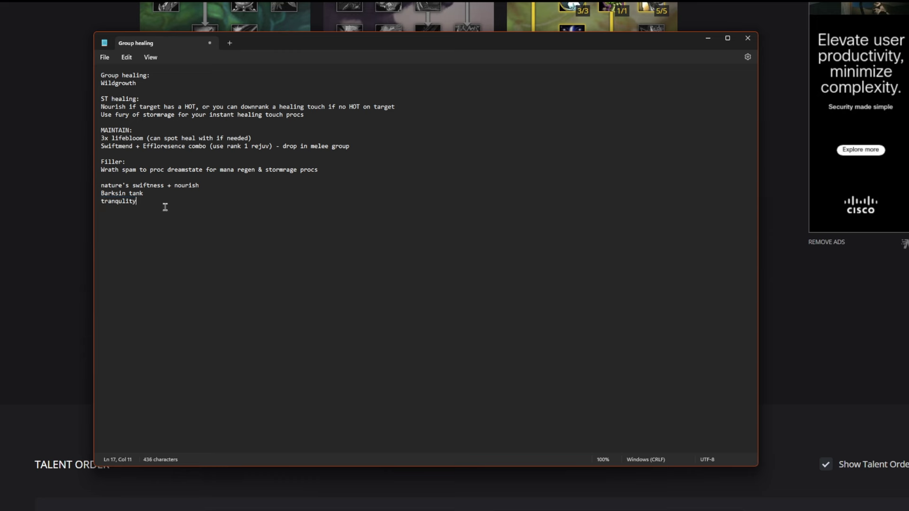